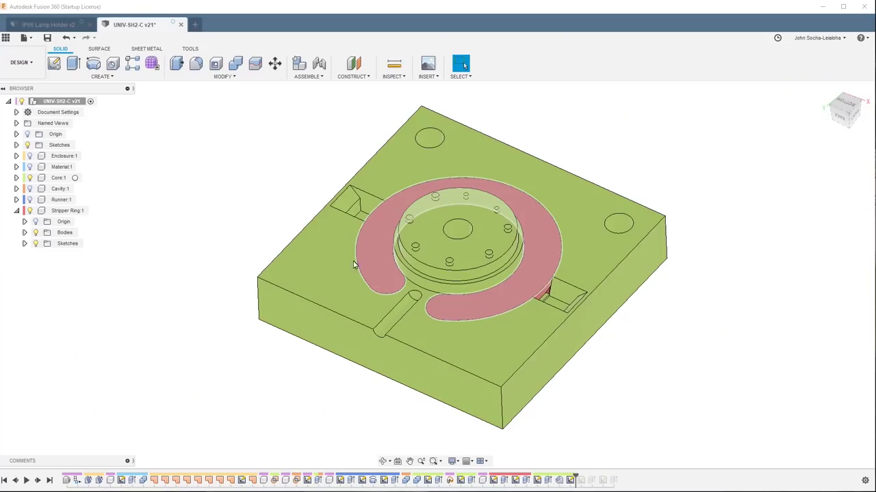
Hide and re-show Stripper Ring:1 to reveal its slot, then bring up the Inspect tools
click(30, 212)
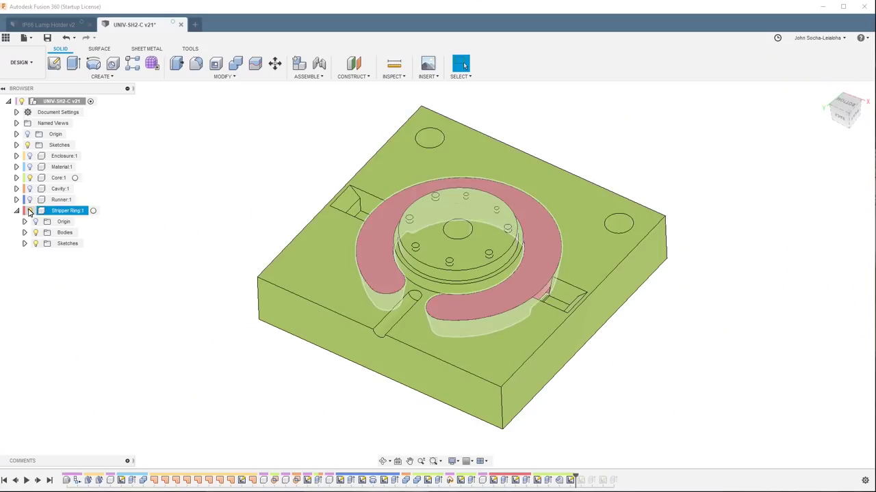
key(Escape)
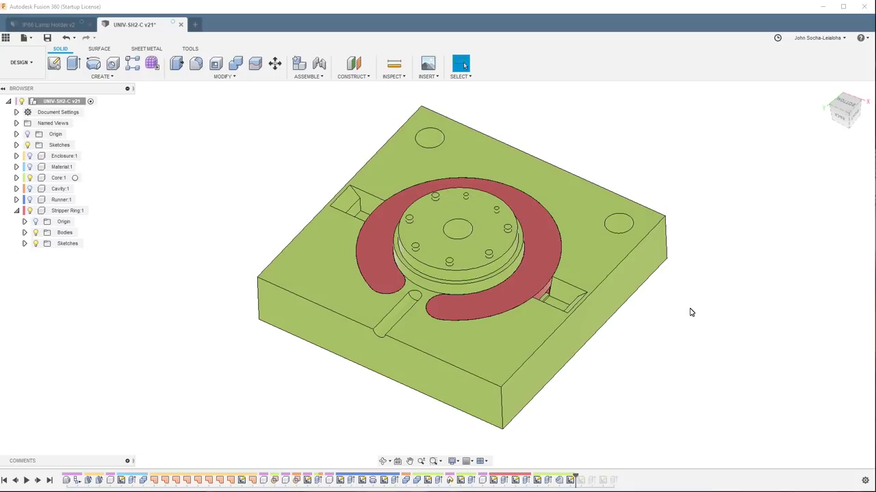
click(29, 211)
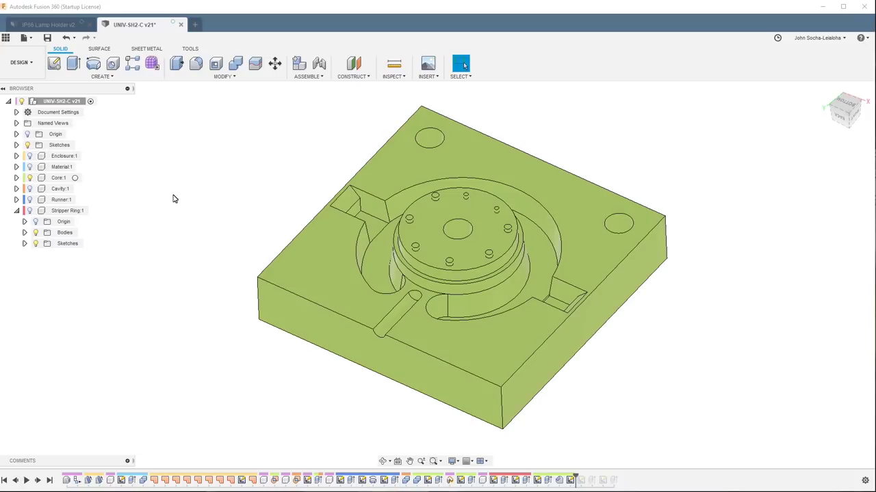
click(29, 213)
click(402, 74)
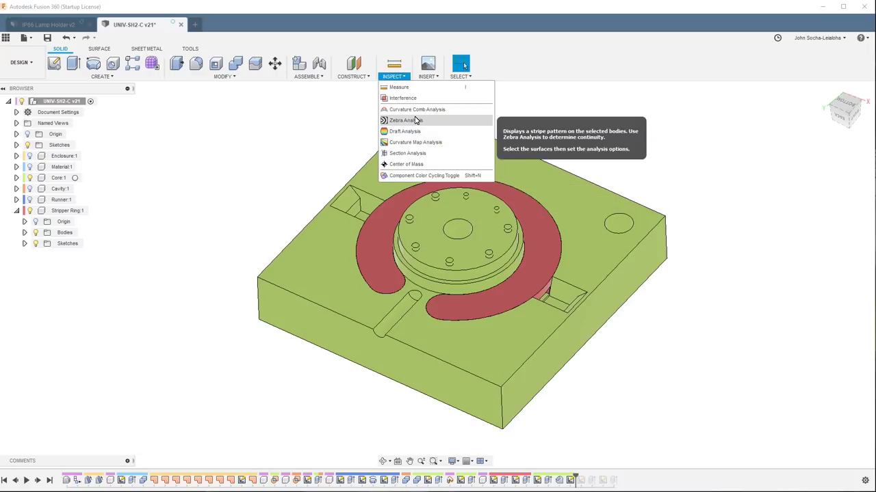
click(410, 153)
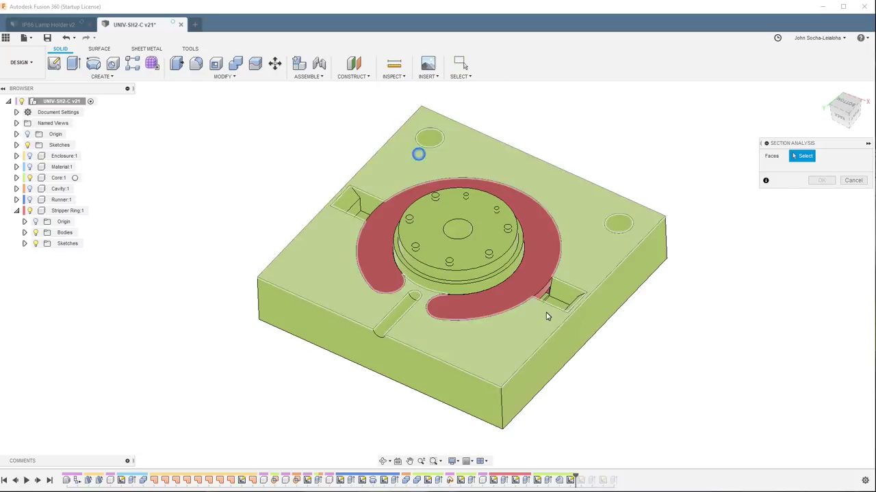
click(563, 353)
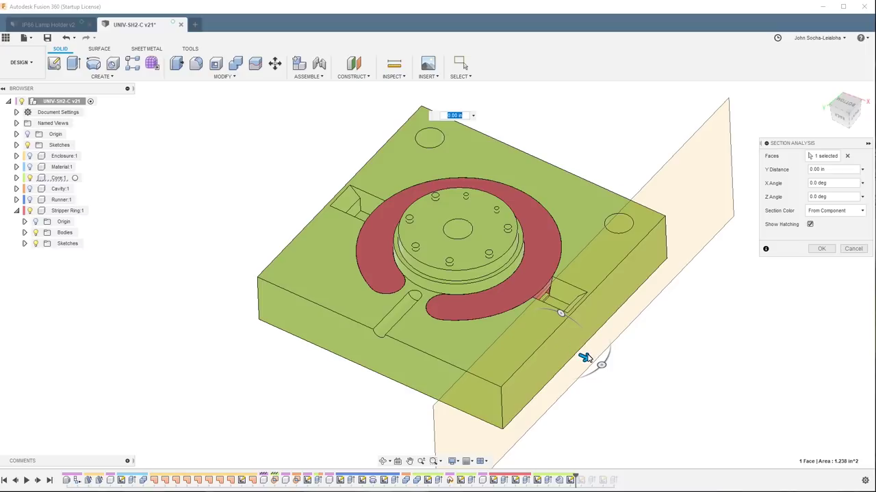
drag(587, 358, 449, 297)
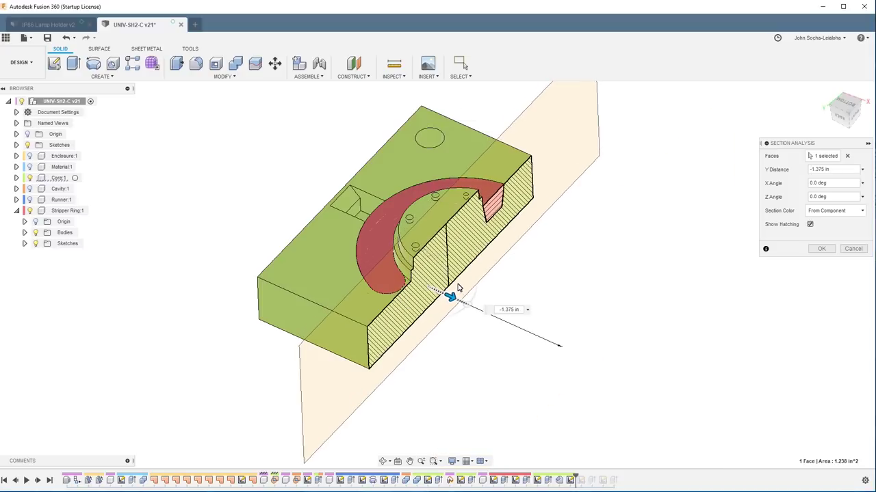
click(857, 120)
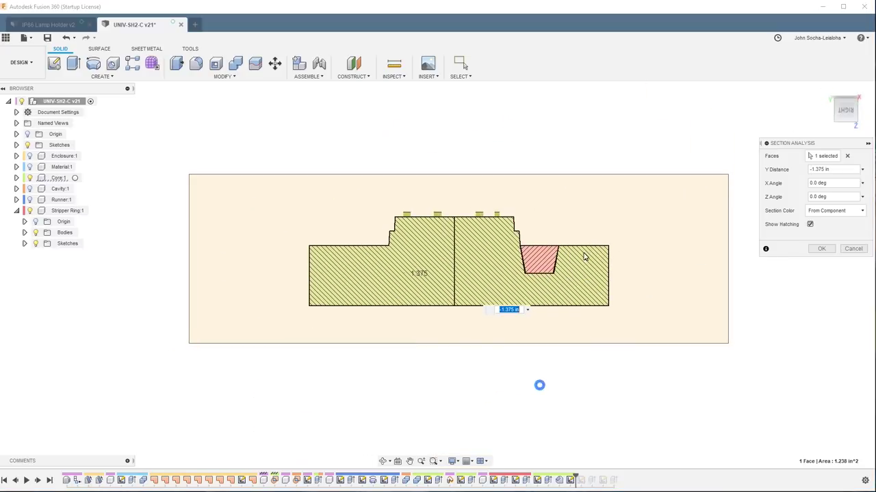
scroll(542, 264, up, 5)
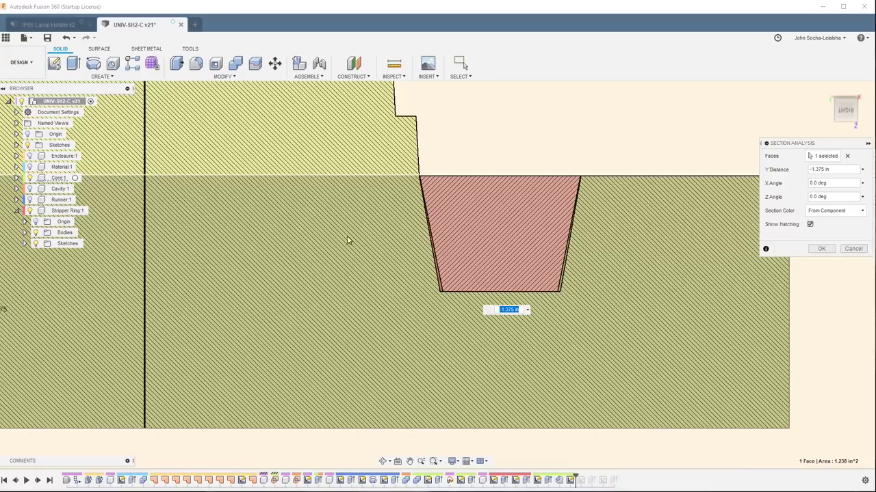
scroll(431, 297, up, 5)
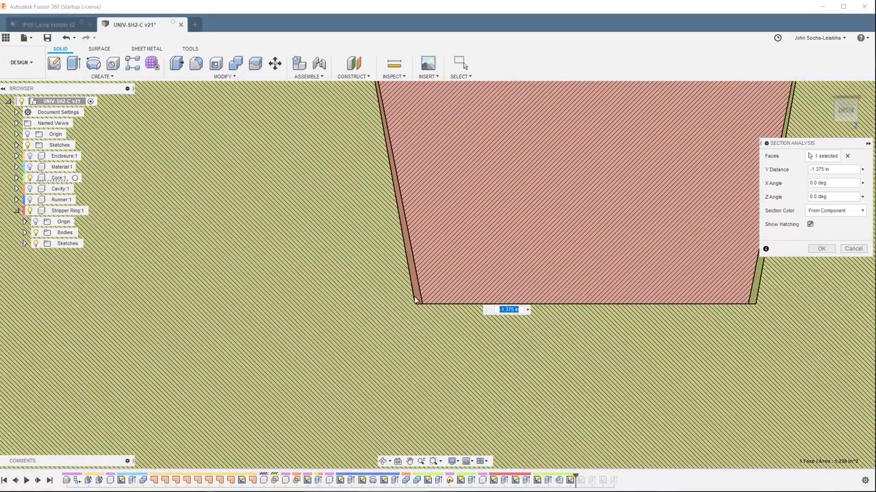
scroll(421, 299, down, 6)
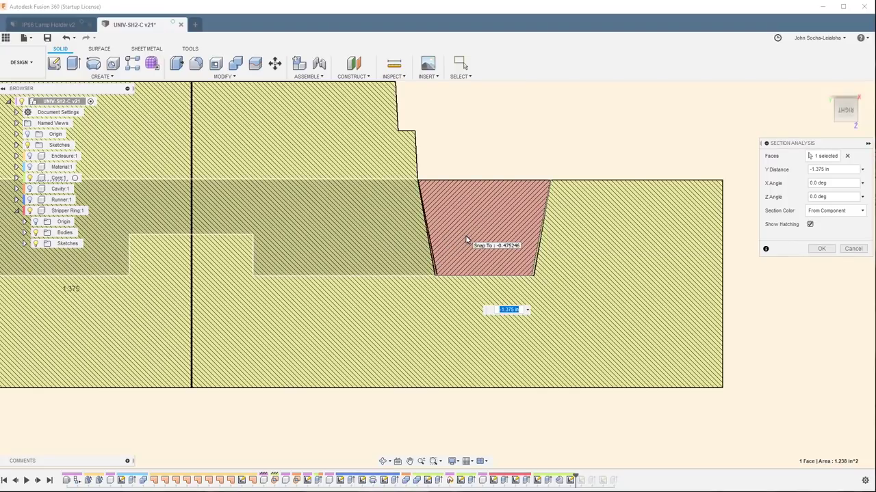
scroll(467, 239, down, 1)
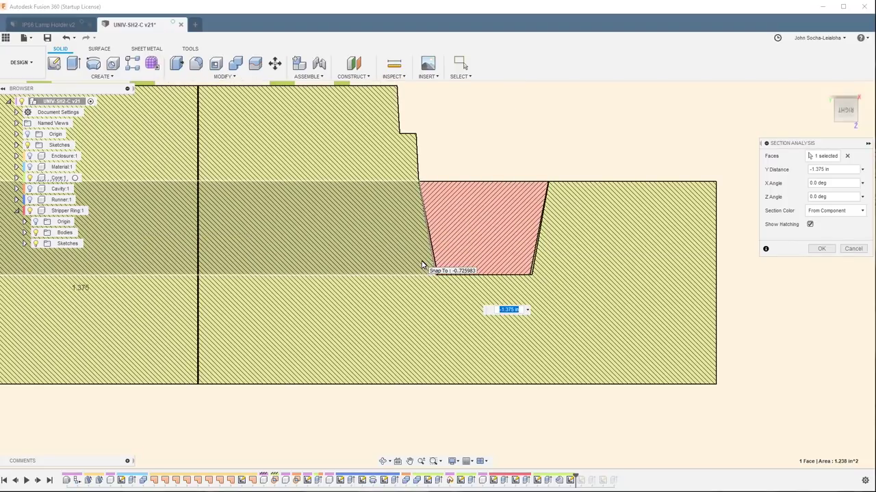
scroll(458, 267, up, 2)
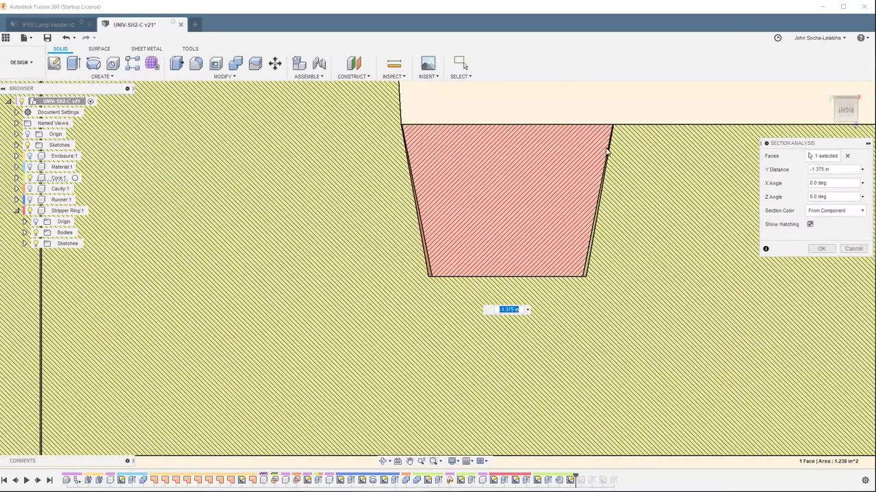
scroll(581, 258, down, 1)
scroll(602, 263, down, 3)
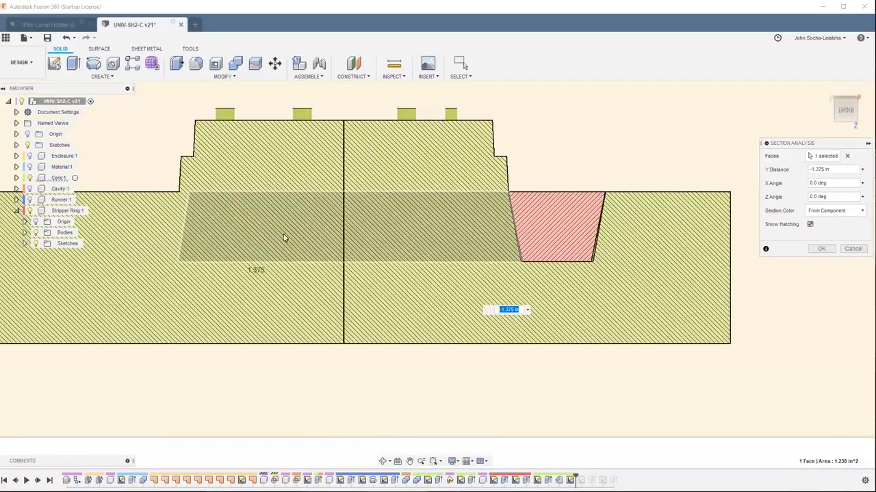
key(F6)
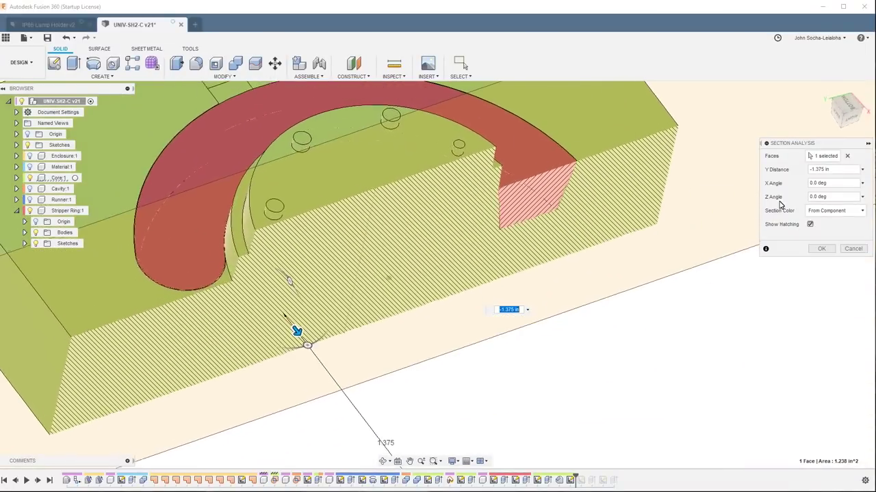
click(850, 249)
key(F6)
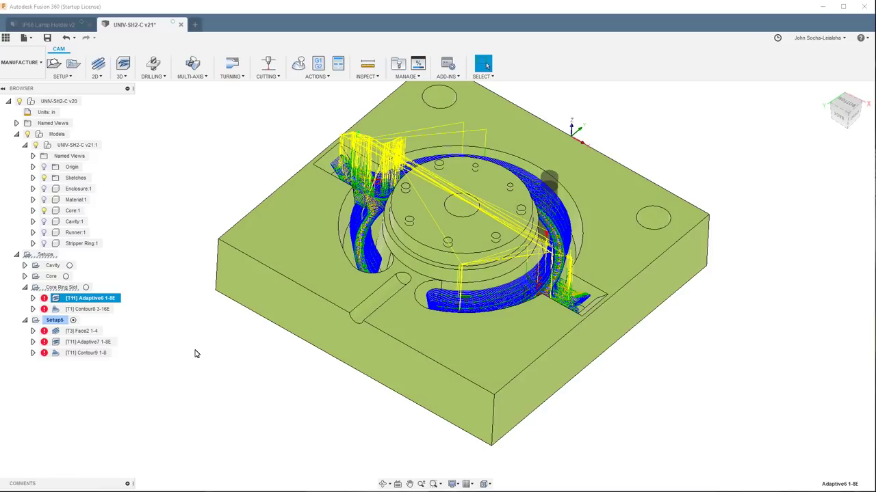
Display the [T1] Contour8 toolpath of the Core Ring Slot setup
click(96, 309)
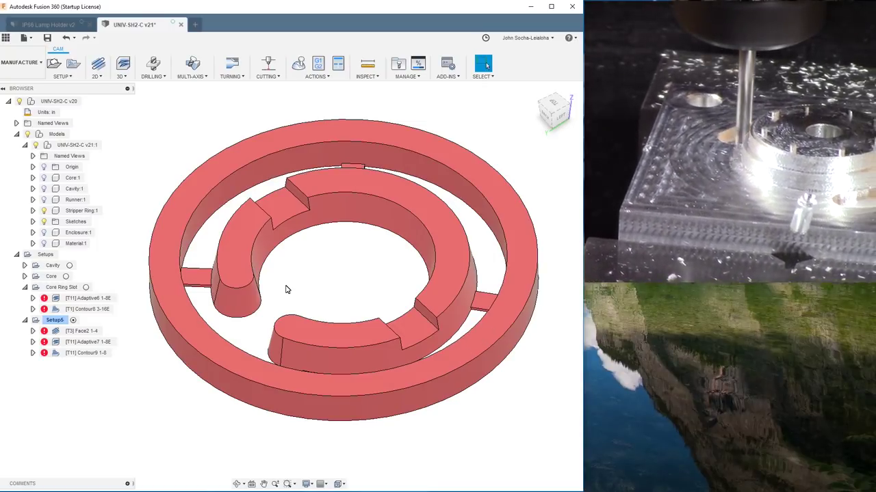
Preview Setup5's stock box and view the stripper ring from the back left
shift+middle_drag(287, 289, 344, 267)
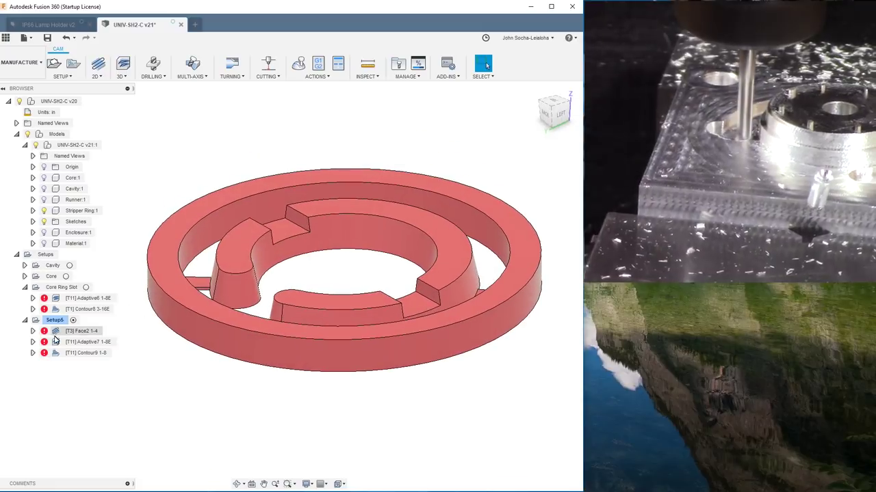
click(53, 323)
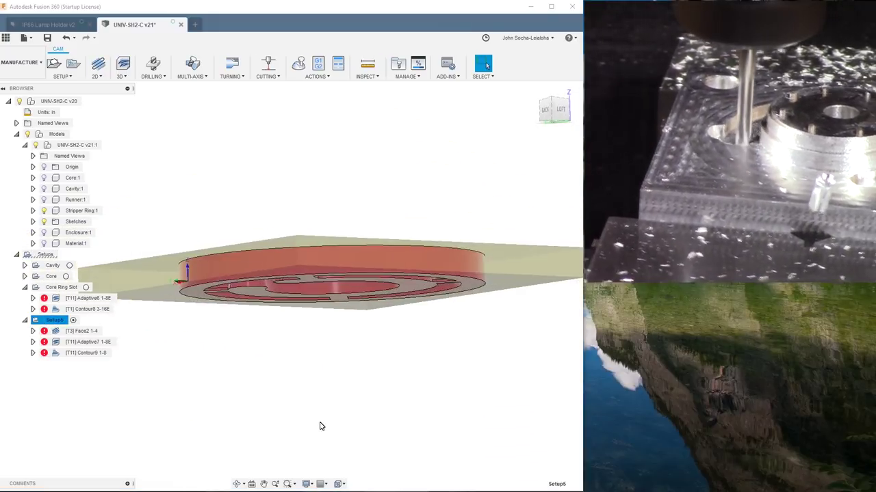
click(180, 430)
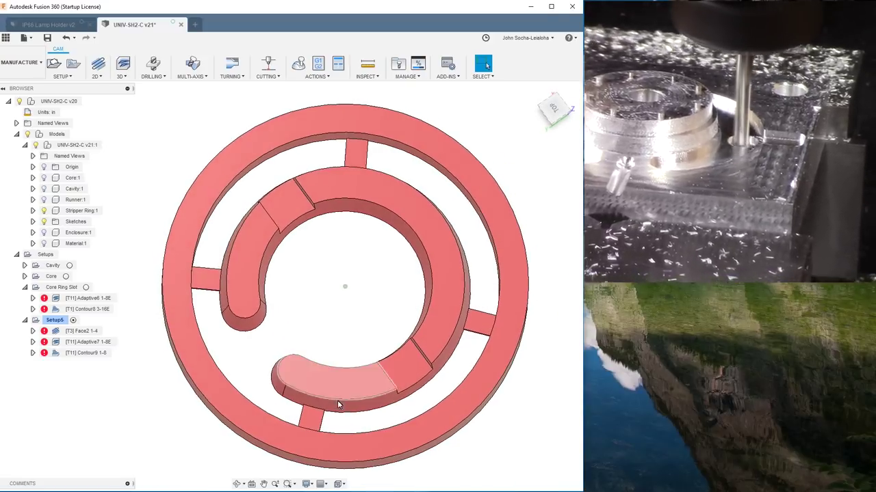
shift+middle_drag(493, 292, 206, 232)
click(206, 232)
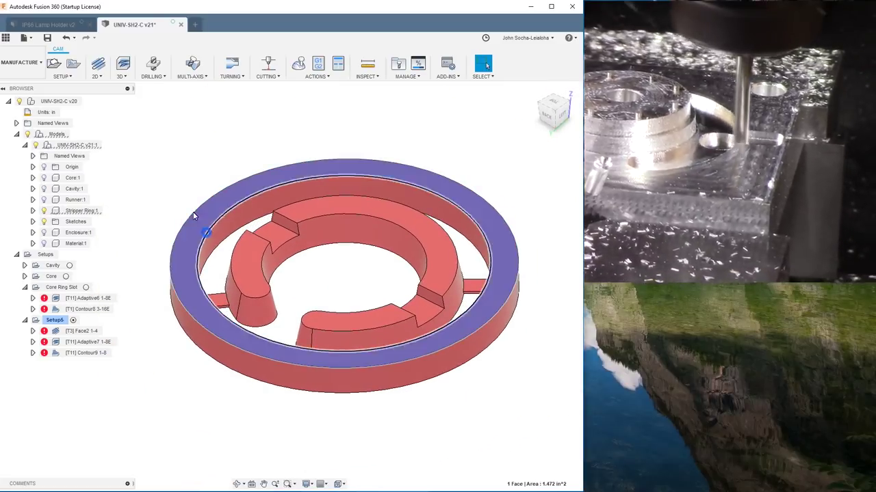
click(181, 150)
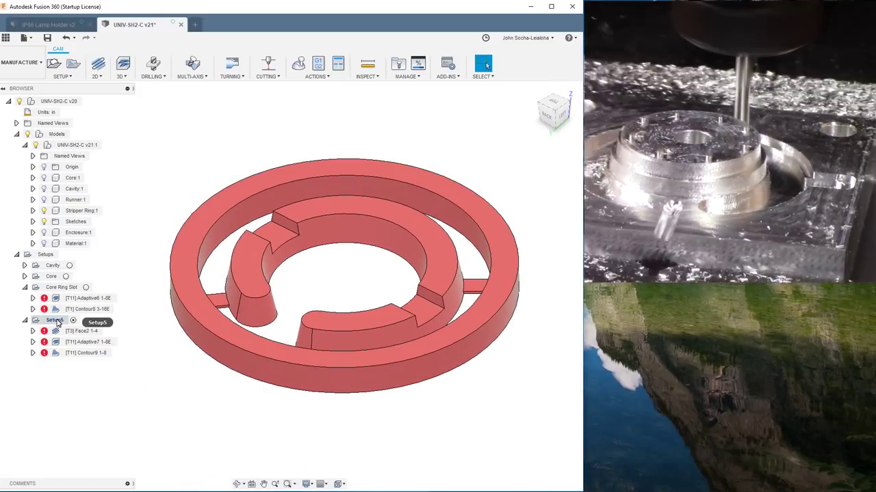
Show the Face2 1-4 facing toolpath, then the Adaptive7 1-8E roughing toolpath
click(62, 333)
right_click(62, 333)
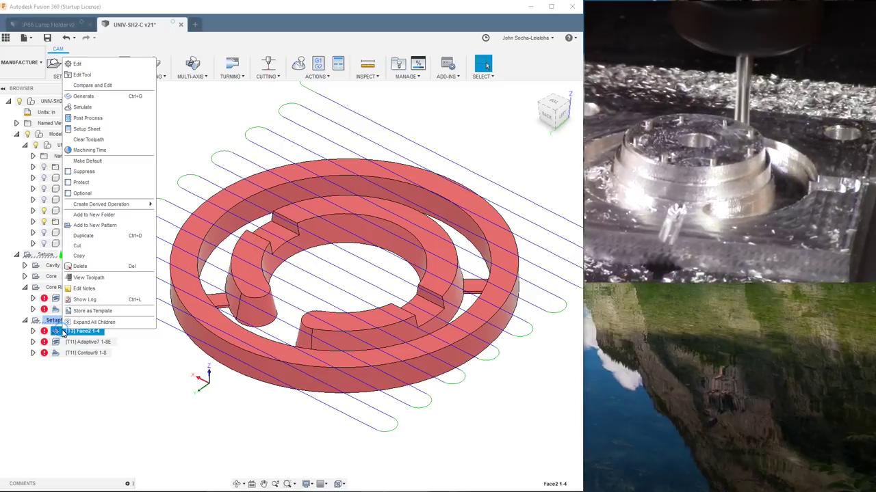
click(132, 394)
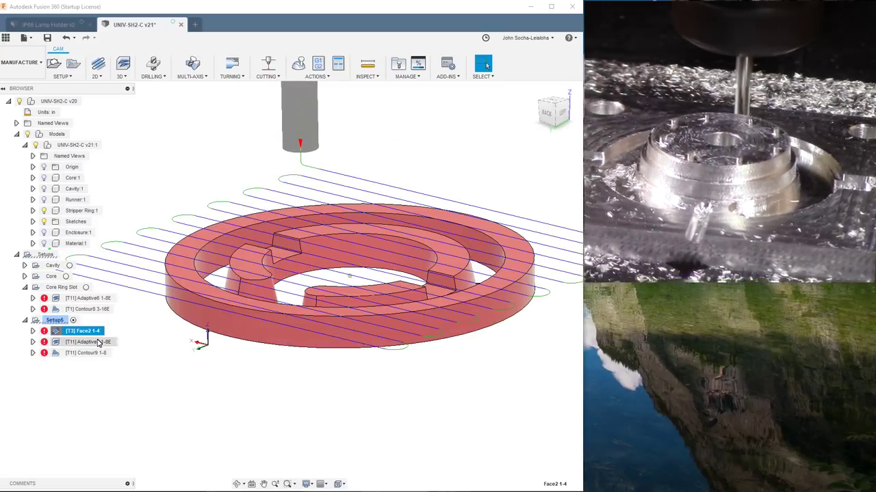
click(51, 321)
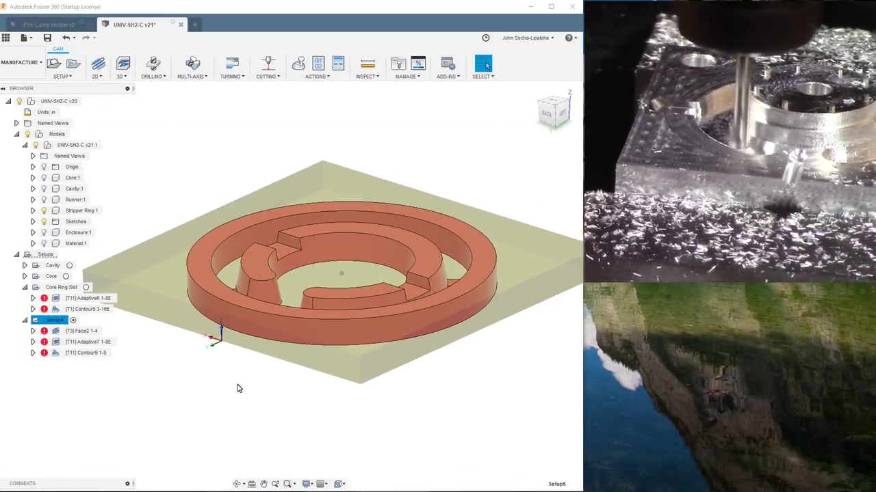
click(81, 332)
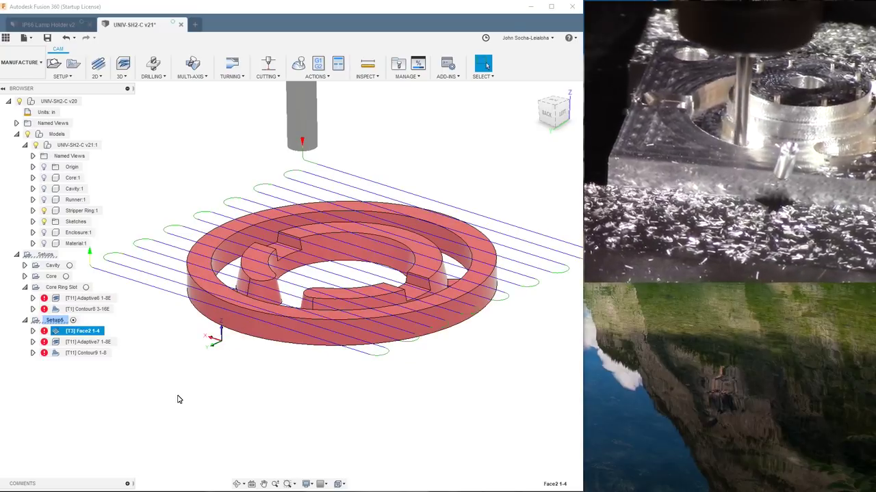
click(87, 343)
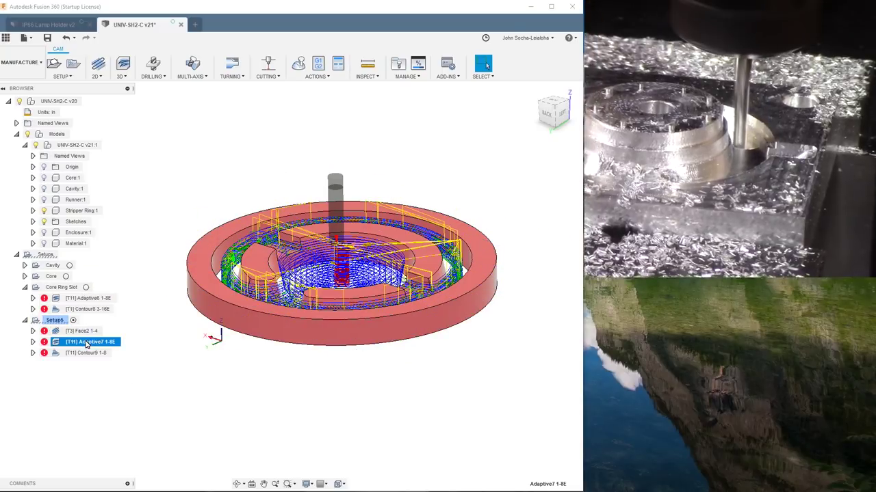
right_click(87, 344)
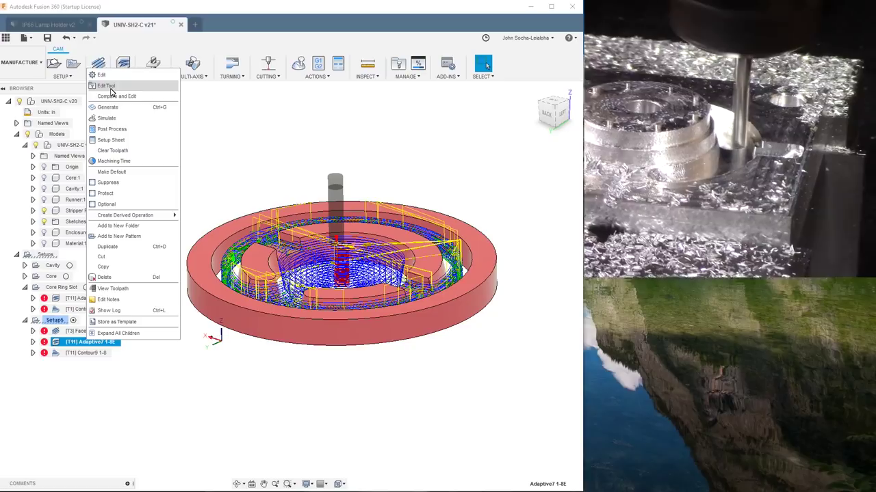
click(104, 74)
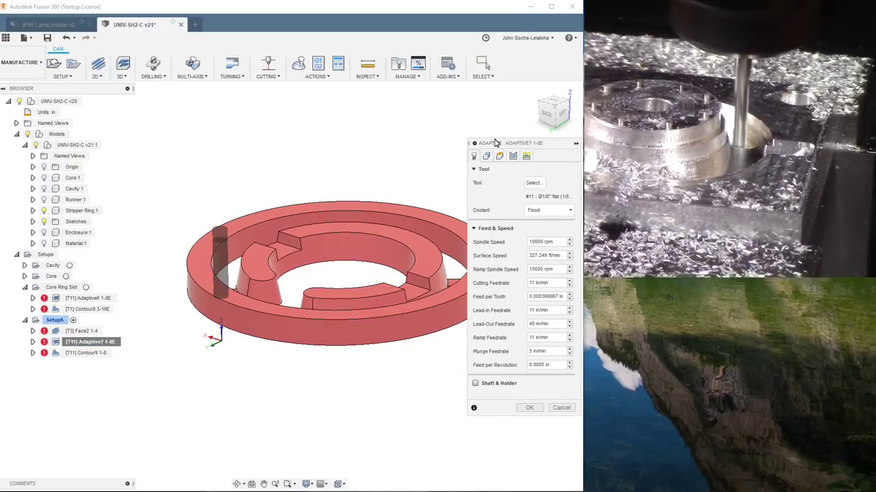
click(513, 156)
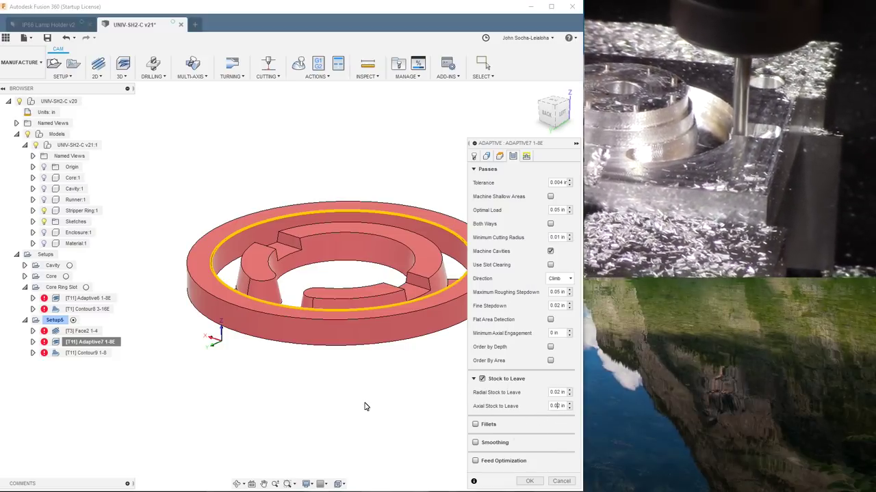
scroll(342, 390, up, 3)
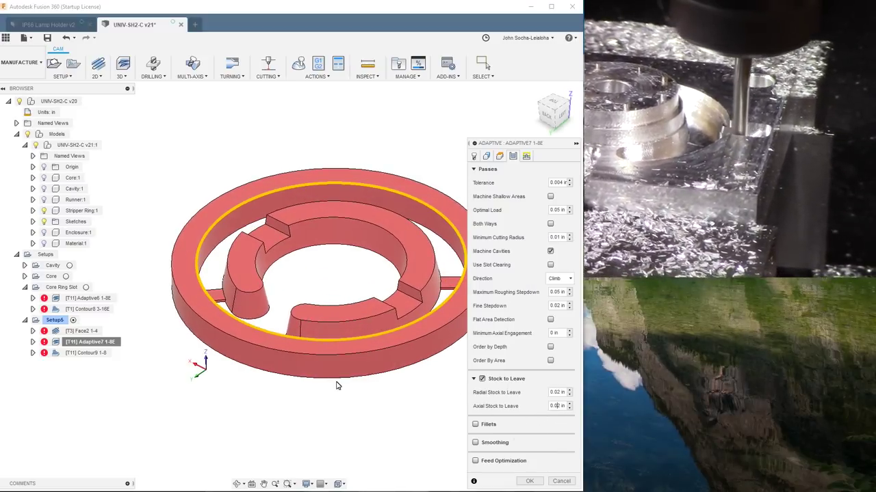
shift+middle_drag(336, 383, 322, 273)
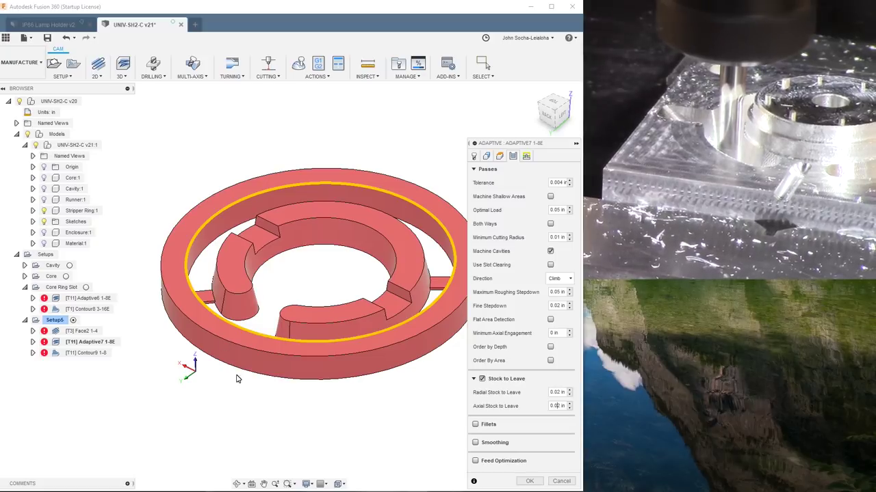
click(206, 231)
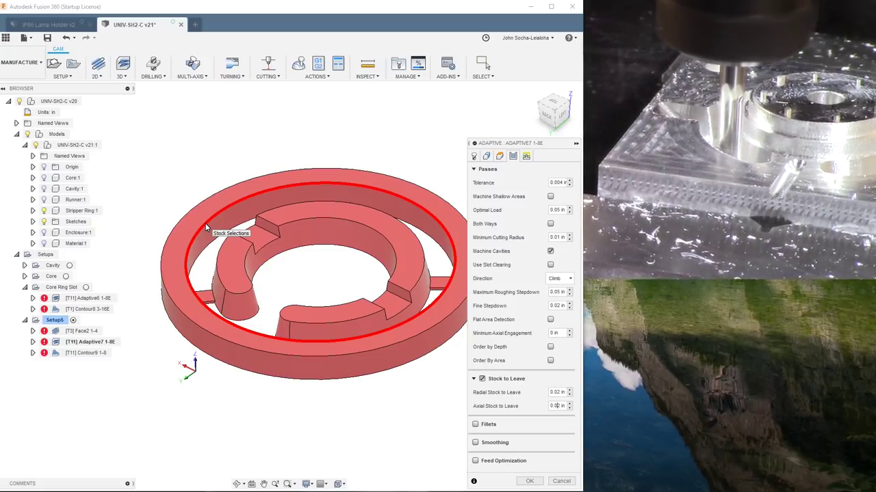
click(559, 481)
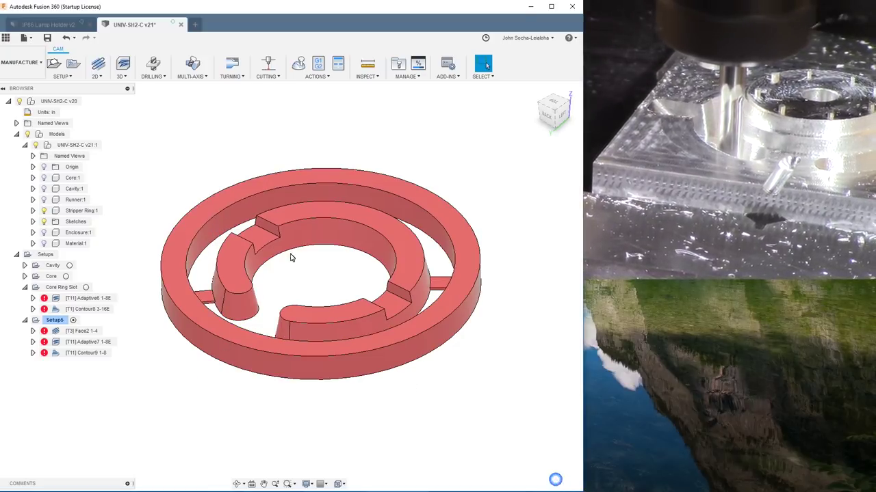
click(82, 342)
Hide Adaptive7 and inspect the Contour9 1-8 finishing toolpath on the part
shift+middle_drag(432, 287, 153, 402)
click(153, 402)
click(88, 353)
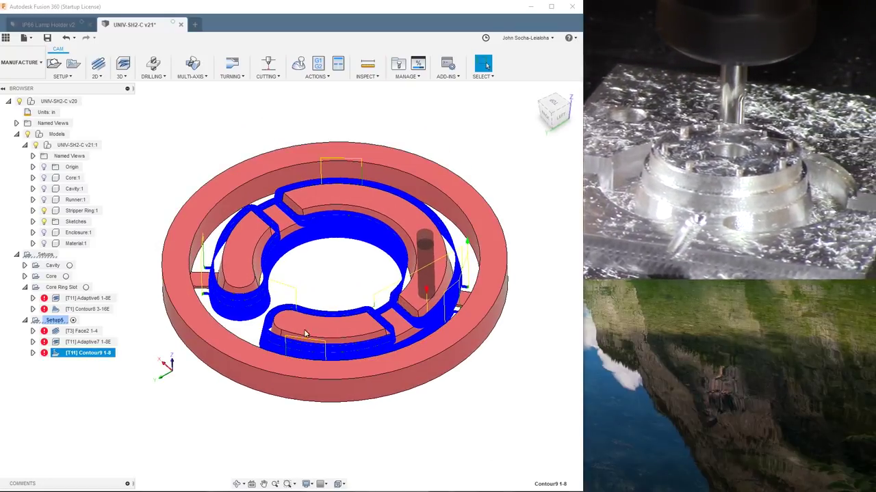
shift+middle_drag(196, 241, 207, 411)
Start a machining simulation of all Setup5 operations
click(206, 409)
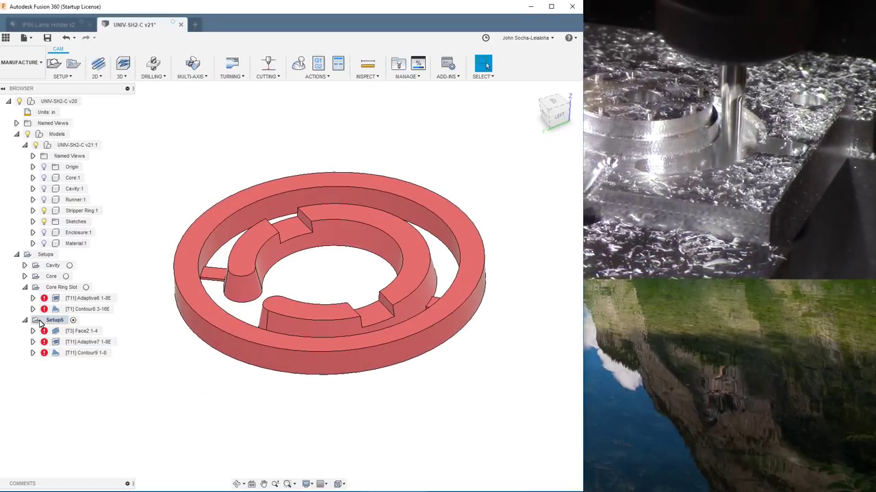
click(55, 320)
click(299, 64)
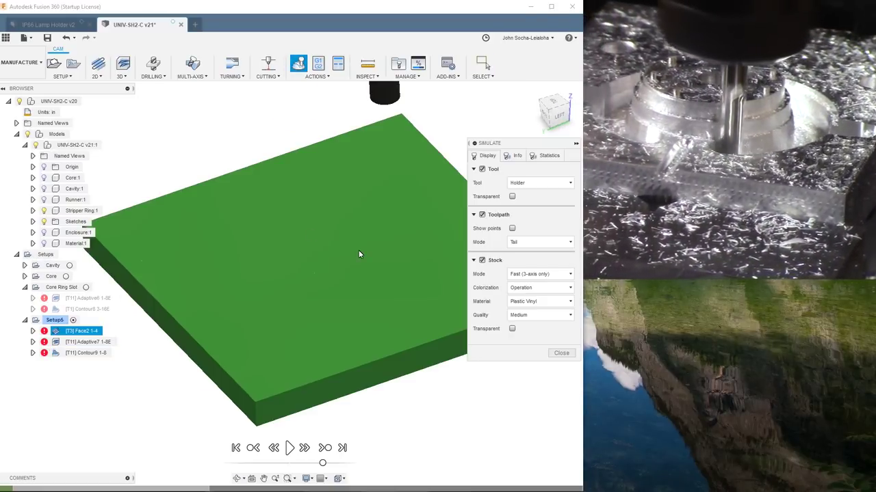
Step past the facing and pocket passes, then play through the Contour cut to reveal the tabs
click(324, 449)
click(324, 449)
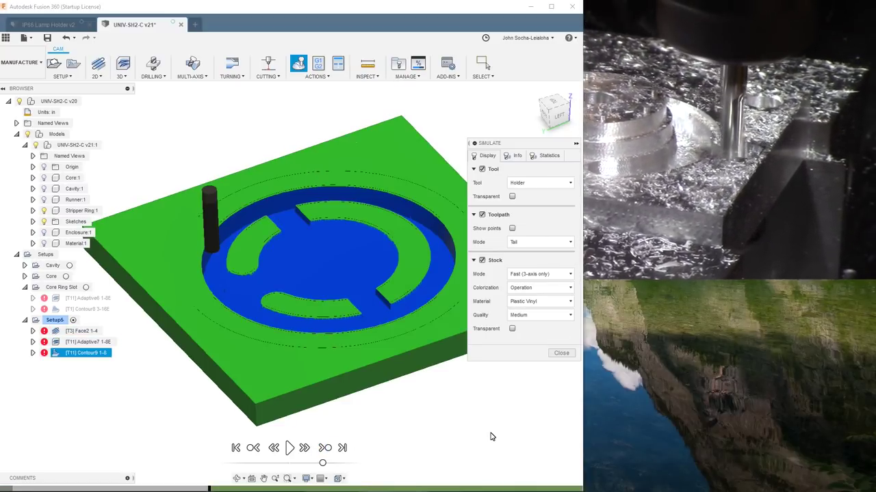
shift+middle_drag(401, 335, 456, 239)
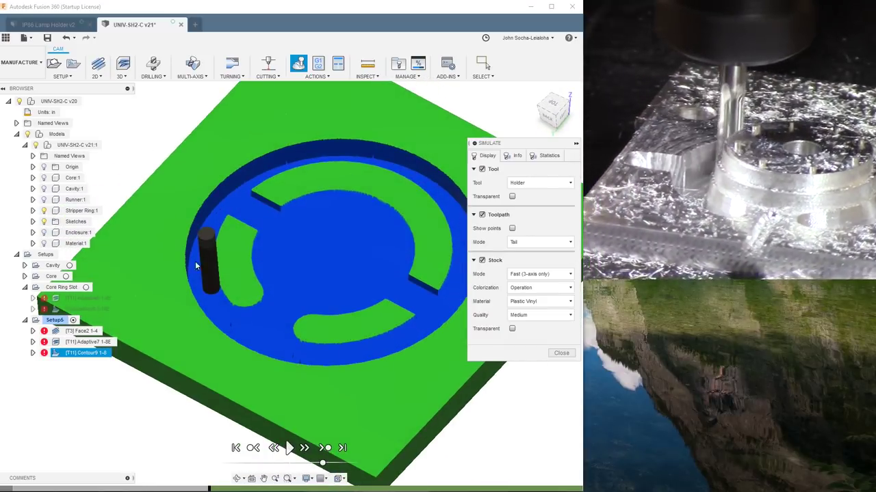
key(Home)
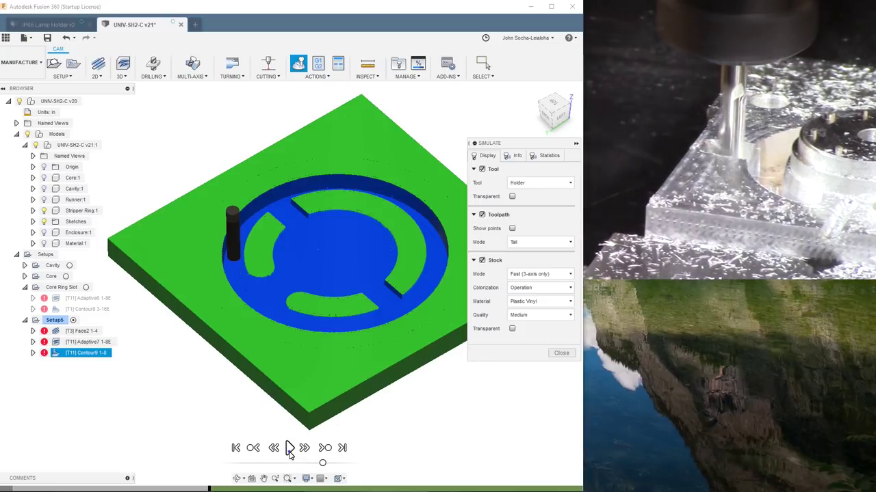
click(290, 448)
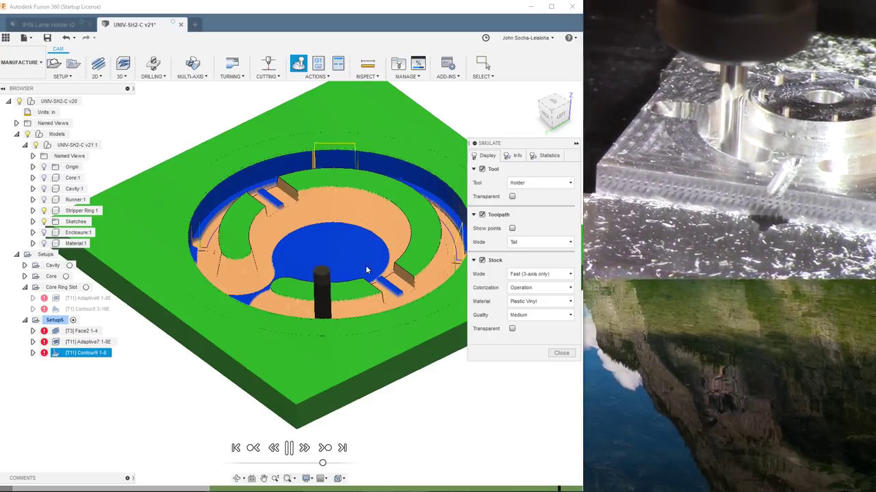
shift+middle_drag(366, 268, 302, 205)
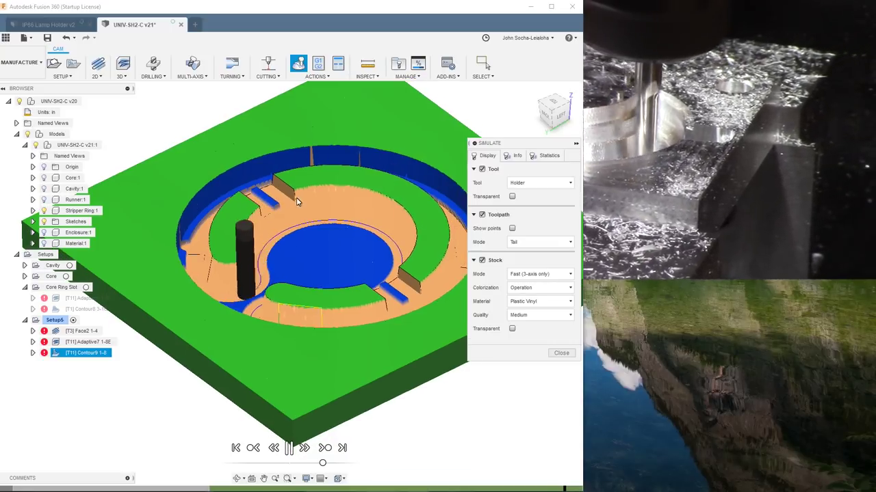
click(324, 449)
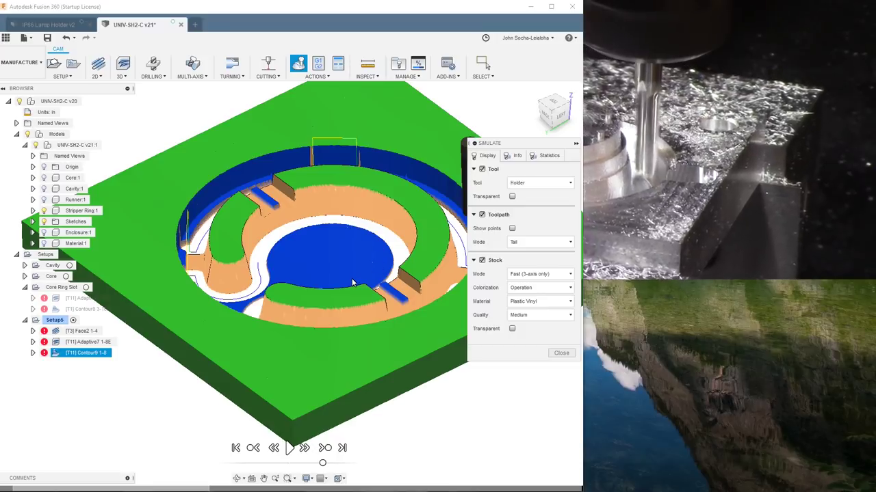
shift+middle_drag(353, 283, 316, 268)
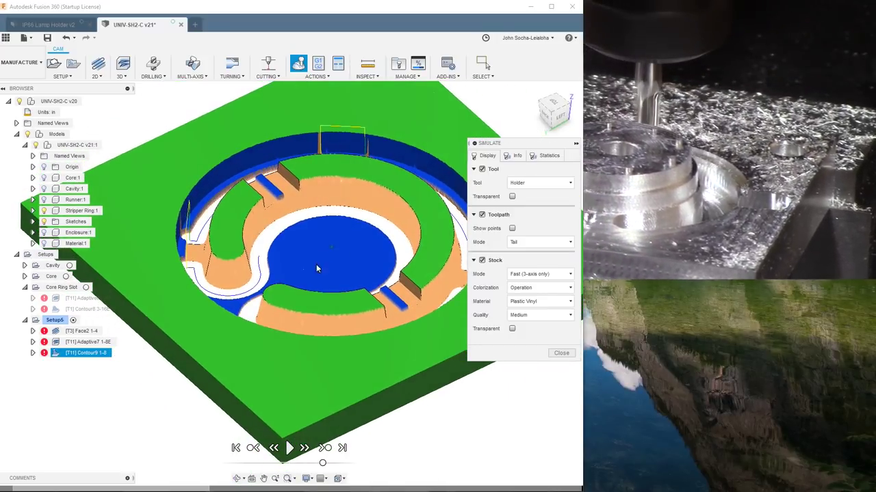